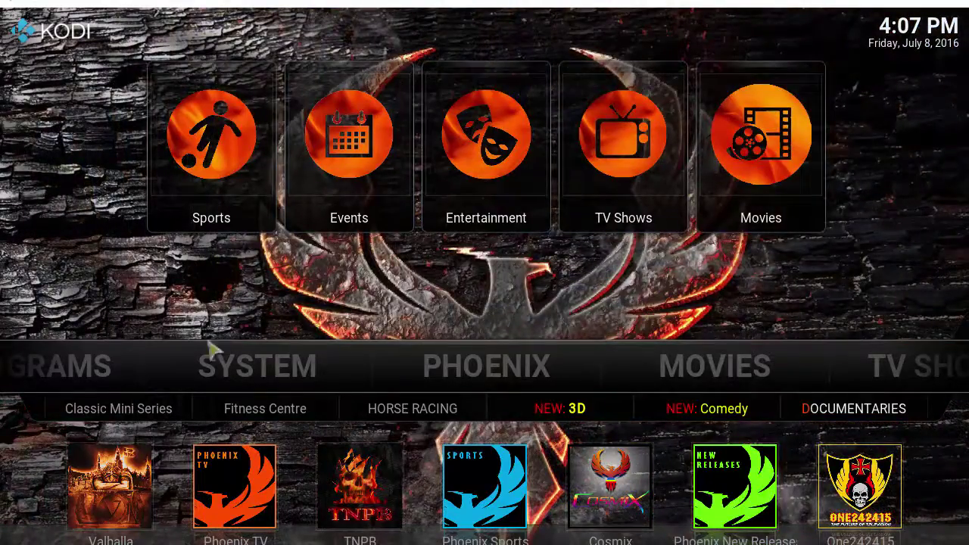
Step: Look through the build's home sections from Phoenix through Movies, TV Shows, Sports, Kids, Live Streams, Music, Programs and System
left_click(212, 348)
scroll(569, 381, "down", 2)
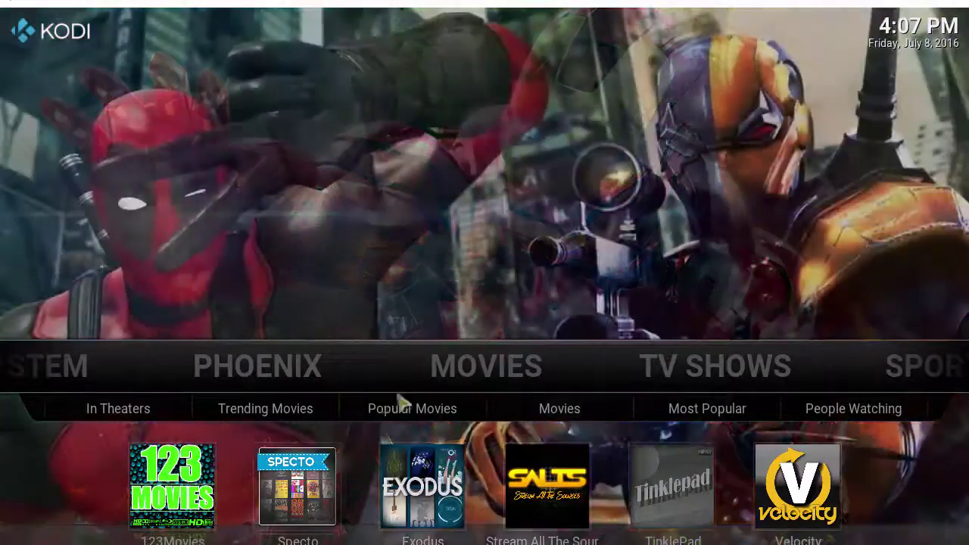
scroll(405, 368, "down", 1)
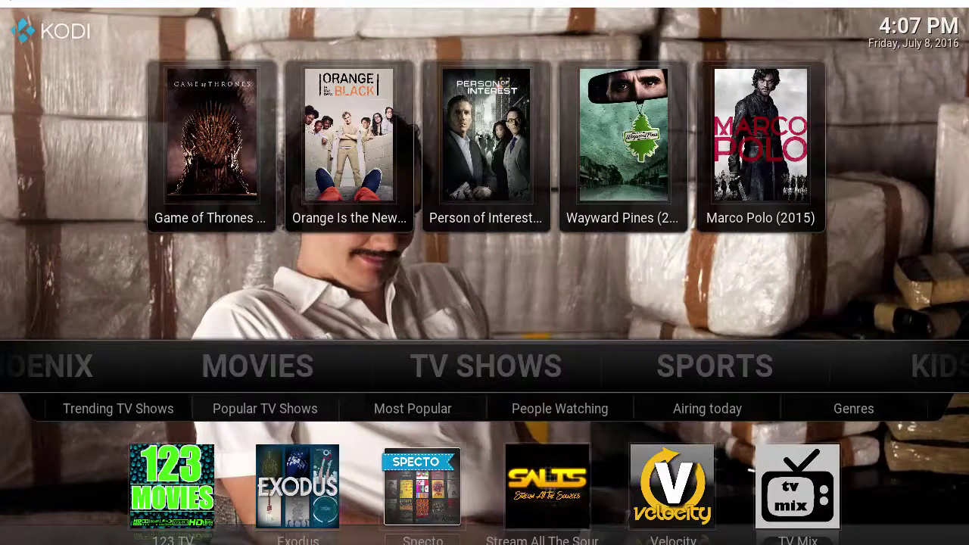
scroll(580, 388, "down", 1)
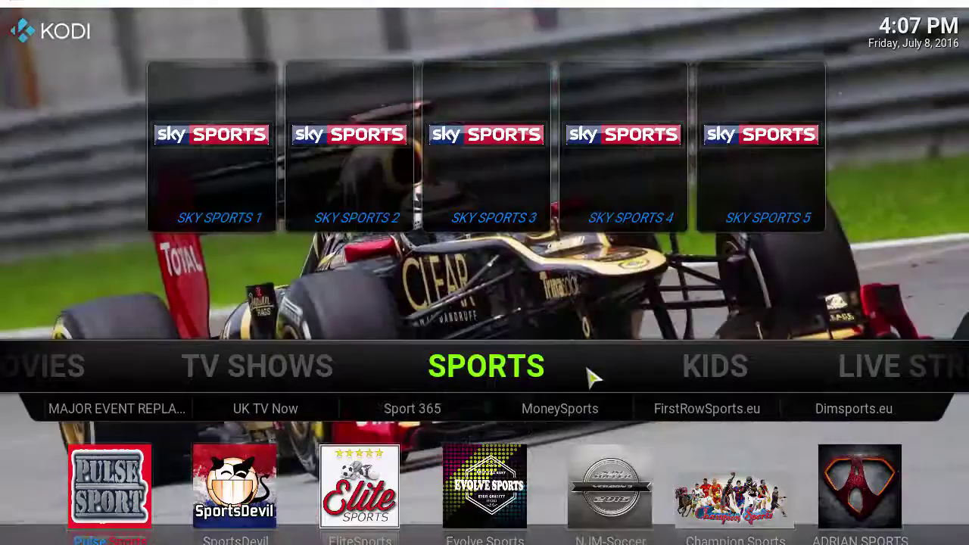
mouse_move(598, 378)
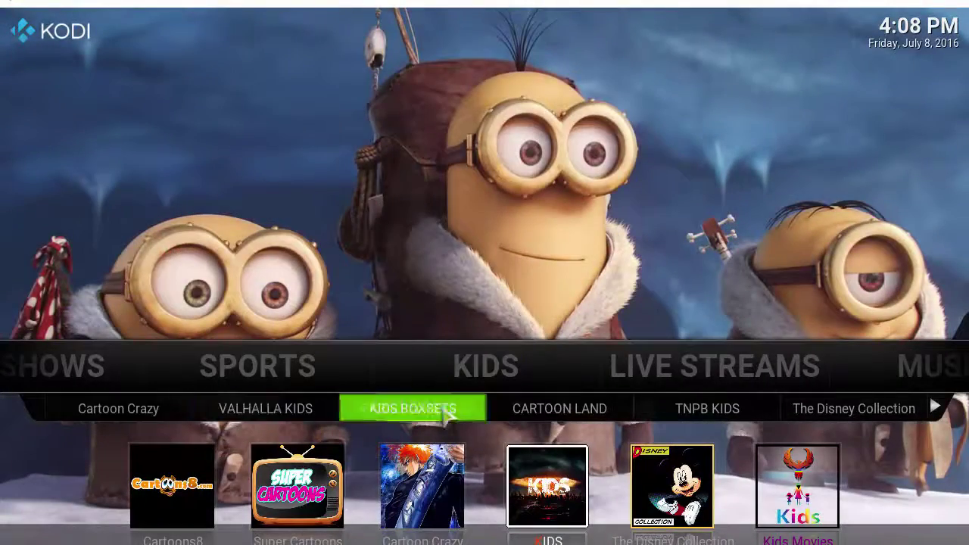
scroll(477, 390, "down", 1)
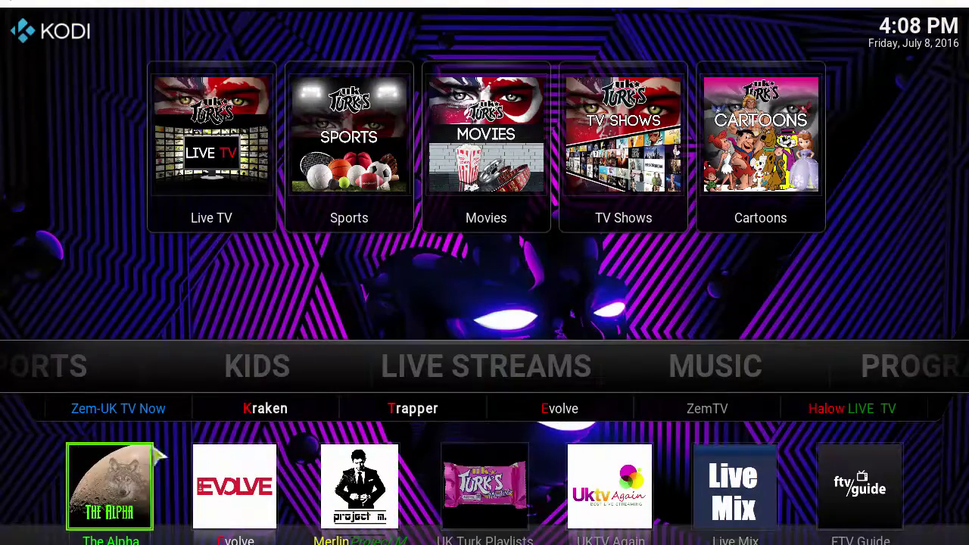
scroll(515, 397, "down", 1)
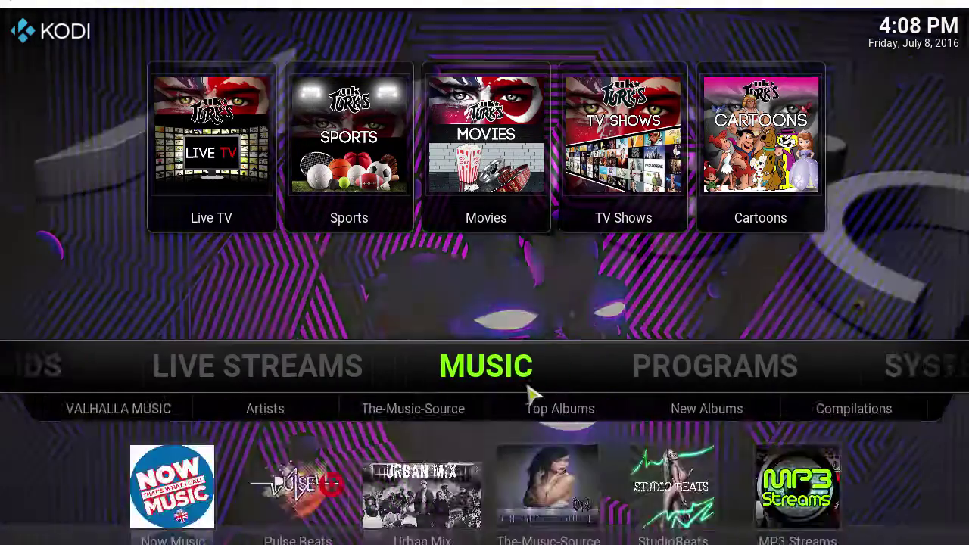
scroll(542, 397, "down", 1)
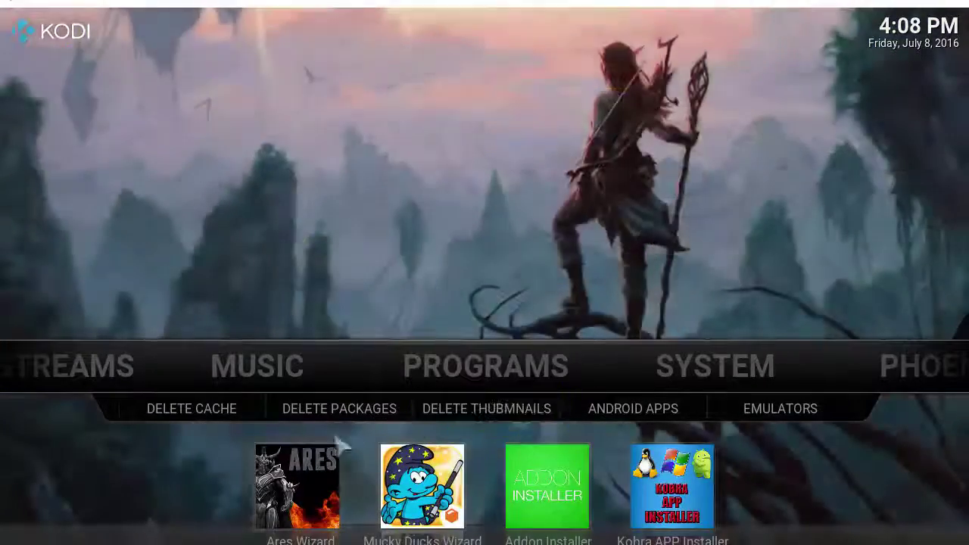
scroll(603, 393, "down", 1)
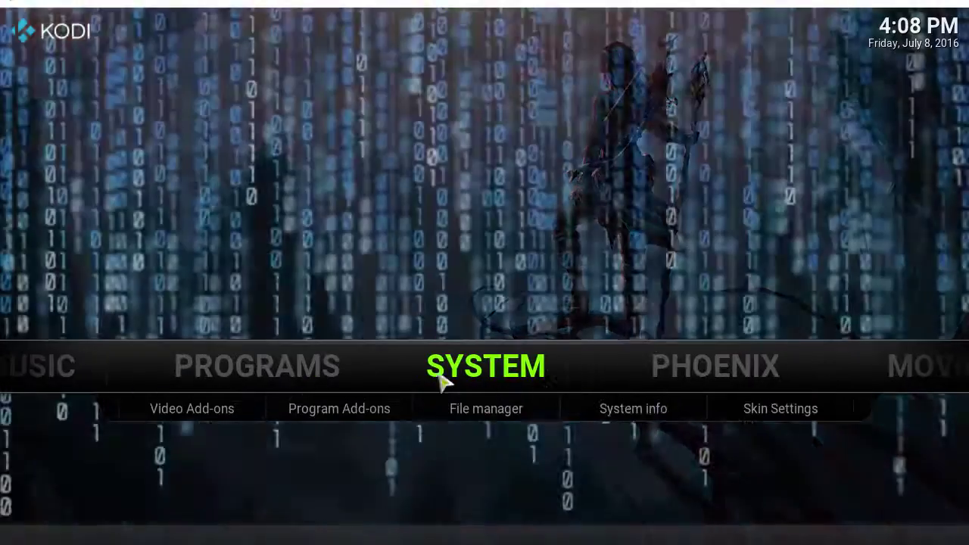
scroll(575, 383, "down", 1)
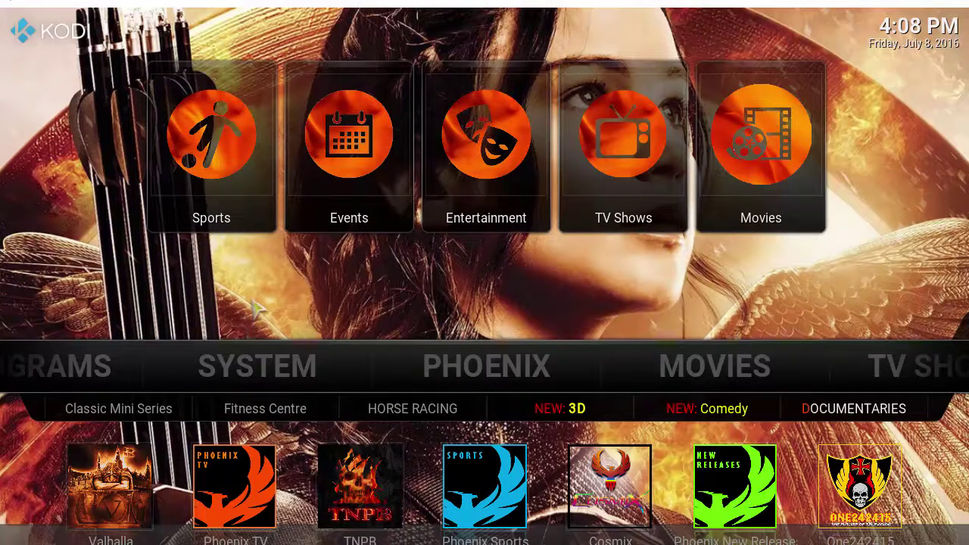
scroll(753, 435, "up", 1)
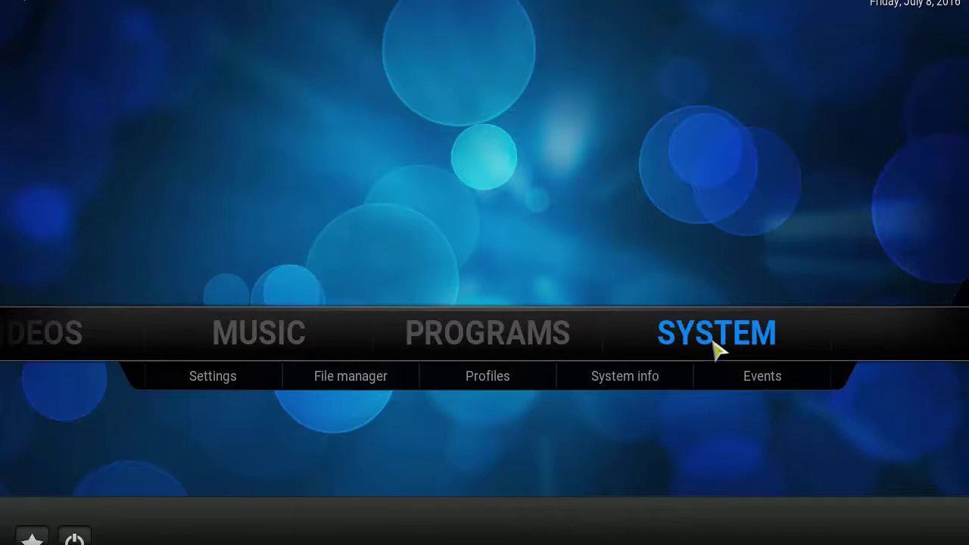
left_click(394, 387)
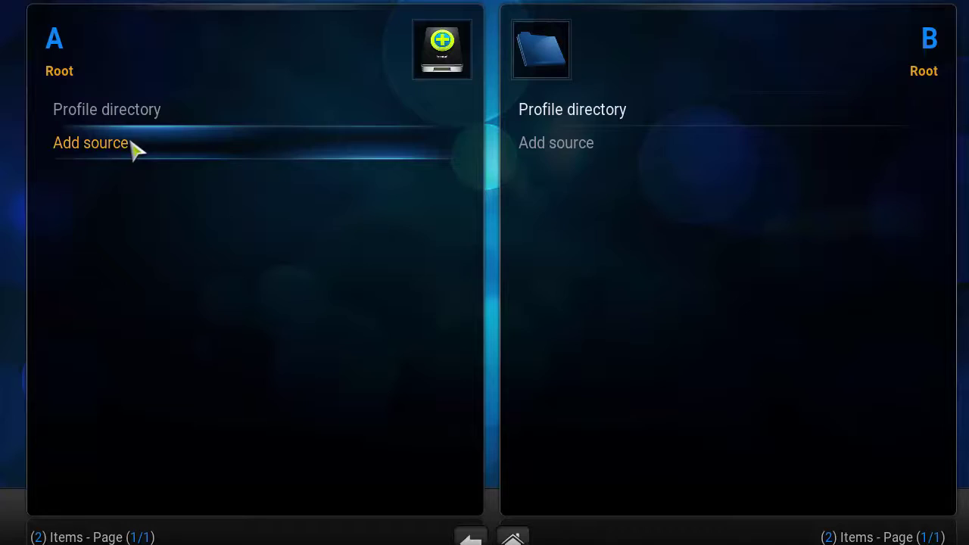
left_click(133, 148)
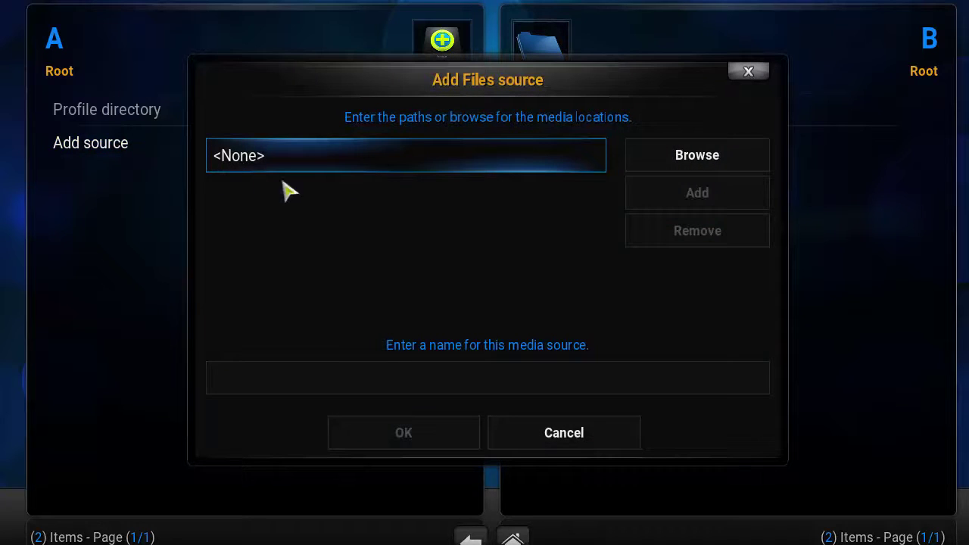
left_click(278, 167)
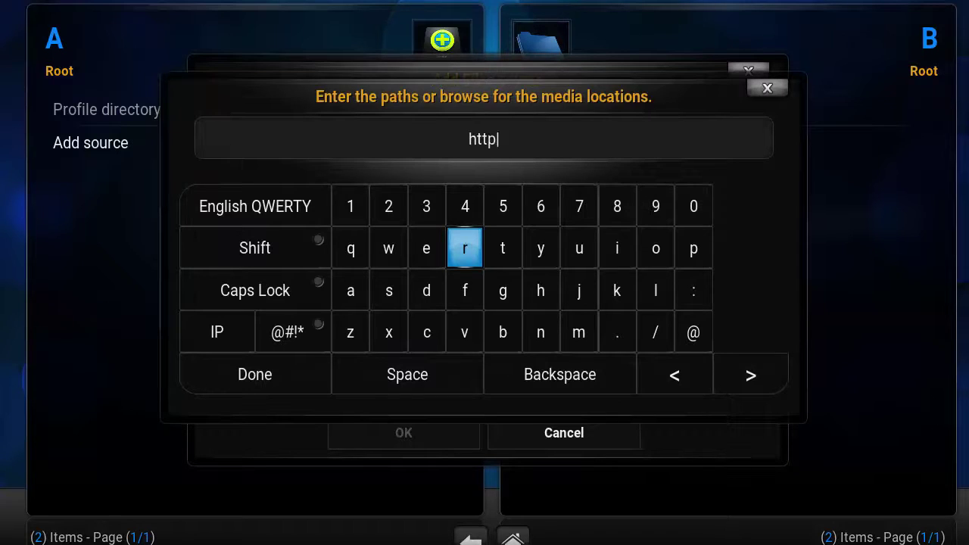
type("http://kodi.")
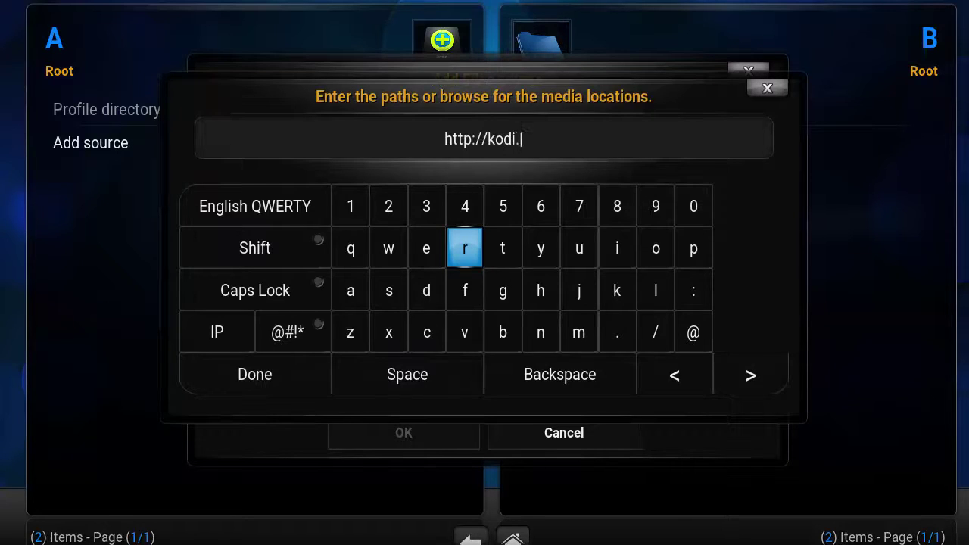
type("shopdroidlife.com")
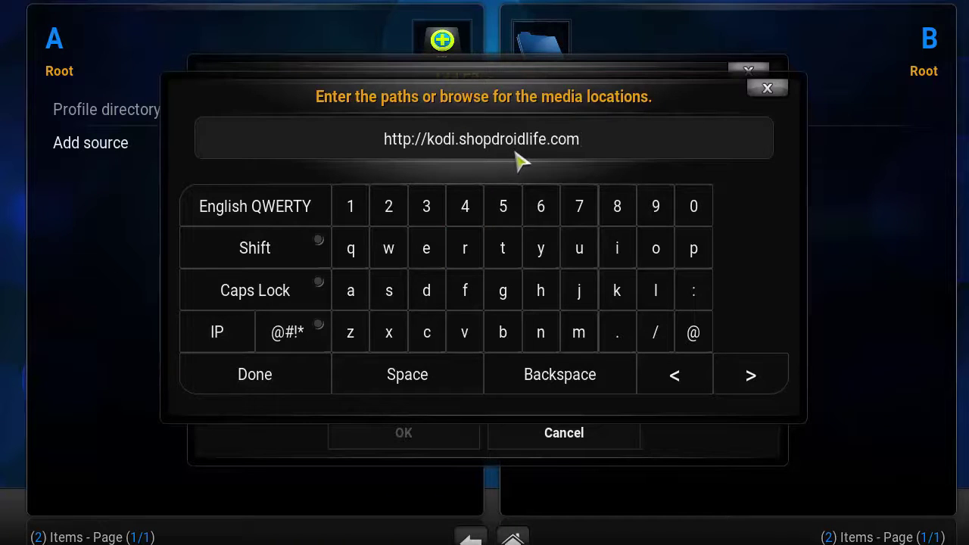
left_click(300, 375)
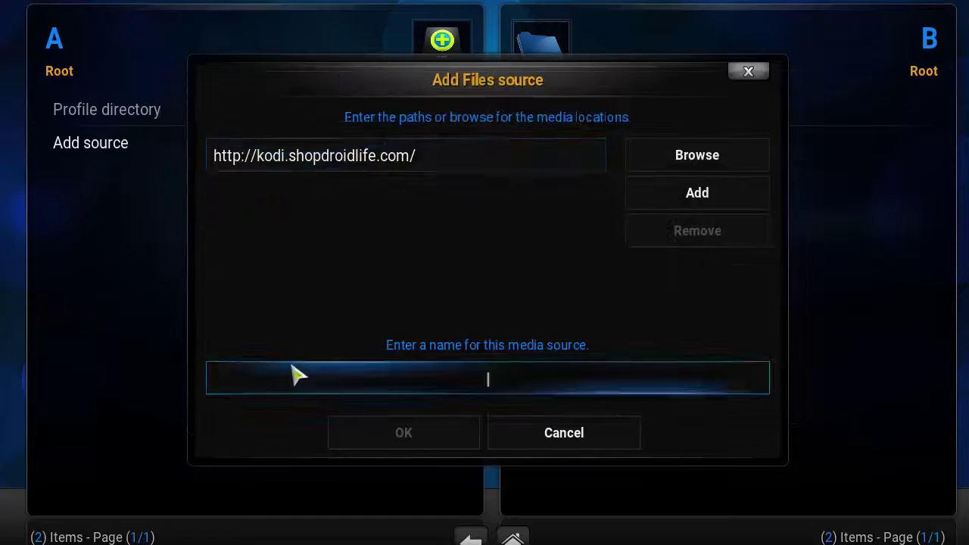
Step: Name the media source MUCKY-PULSELITE and save it
left_click(446, 385)
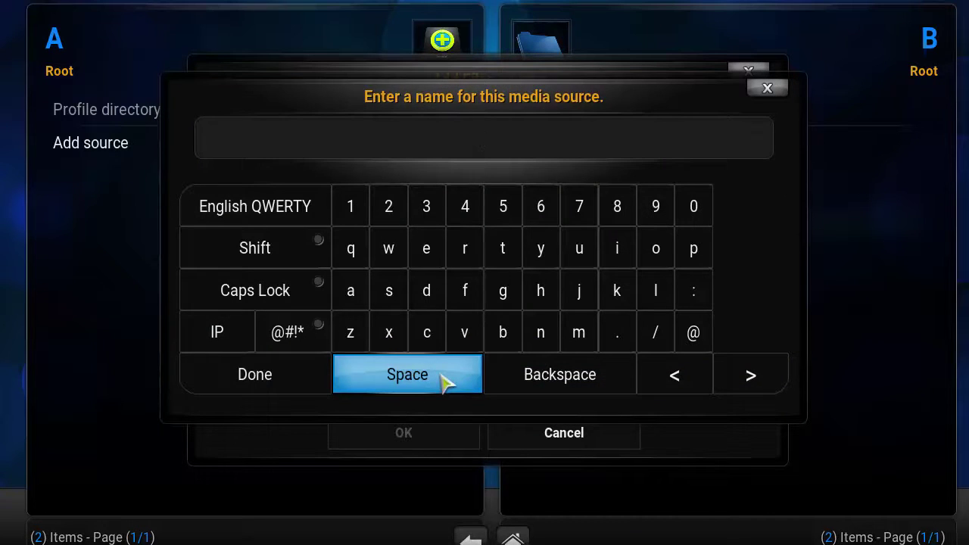
type("MUCK")
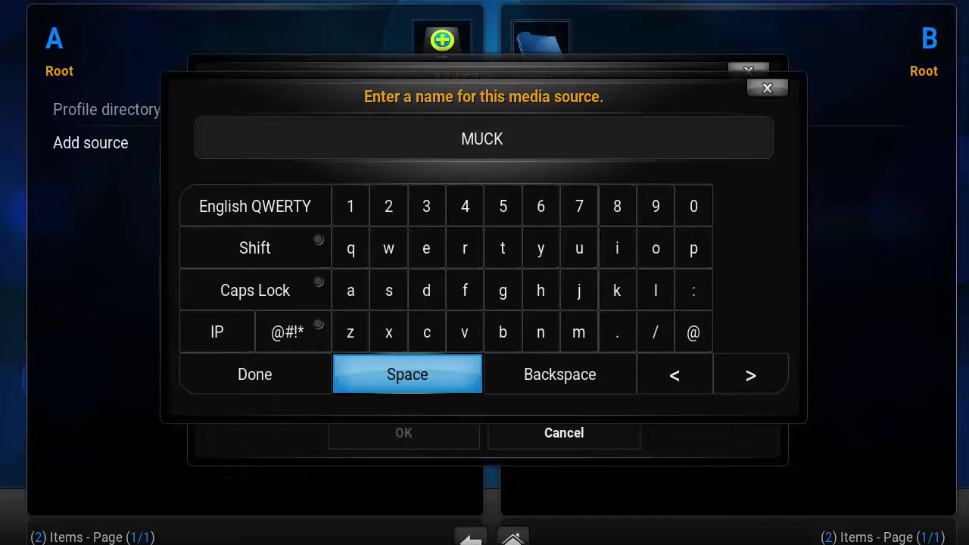
type("Y-PUL")
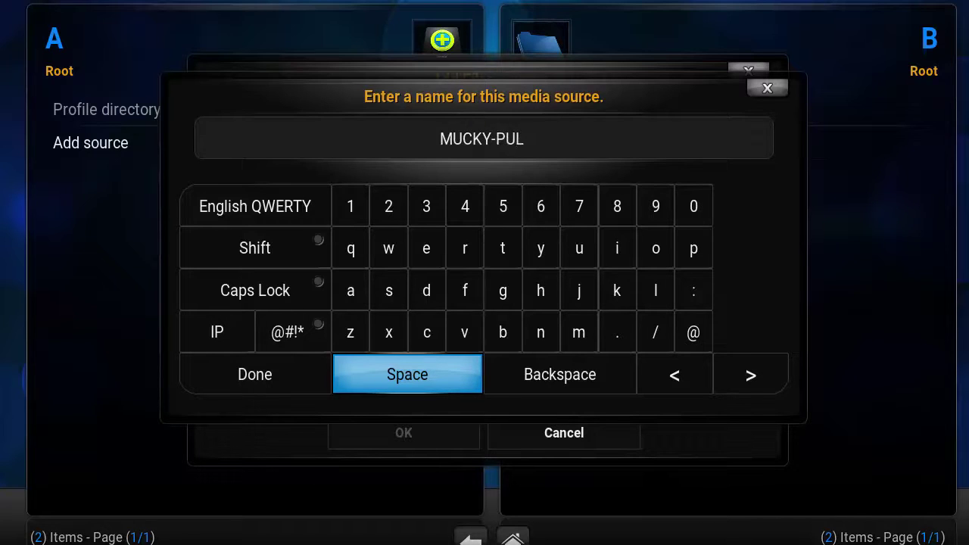
type("SELITE")
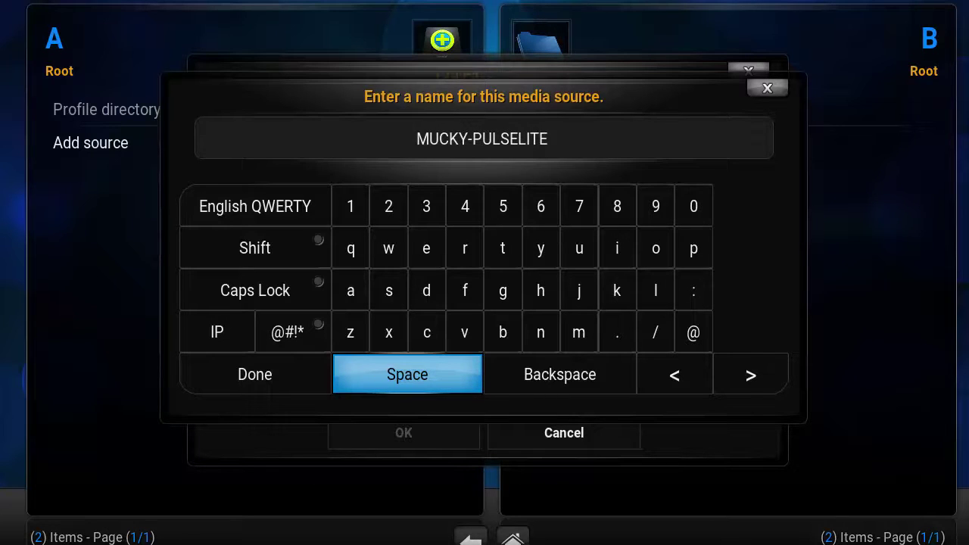
left_click(275, 386)
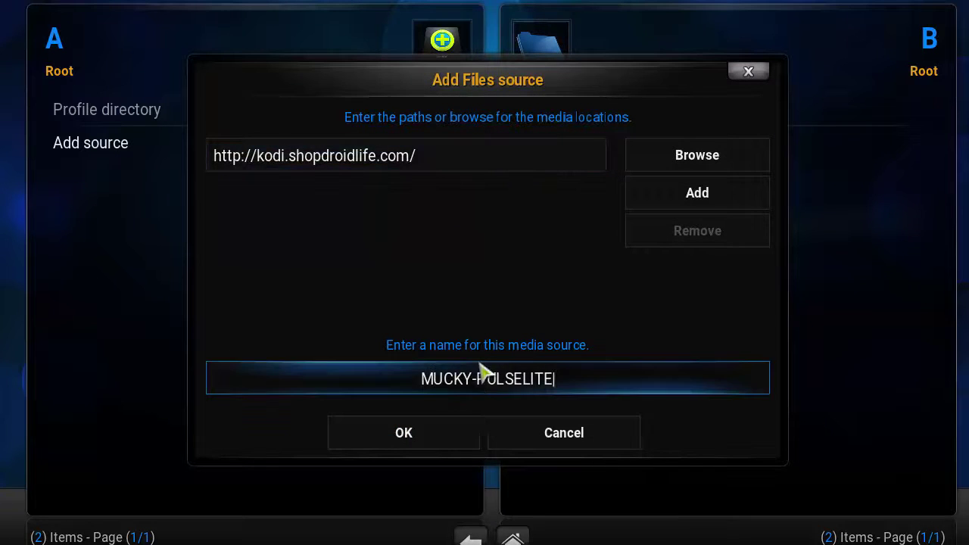
left_click(456, 440)
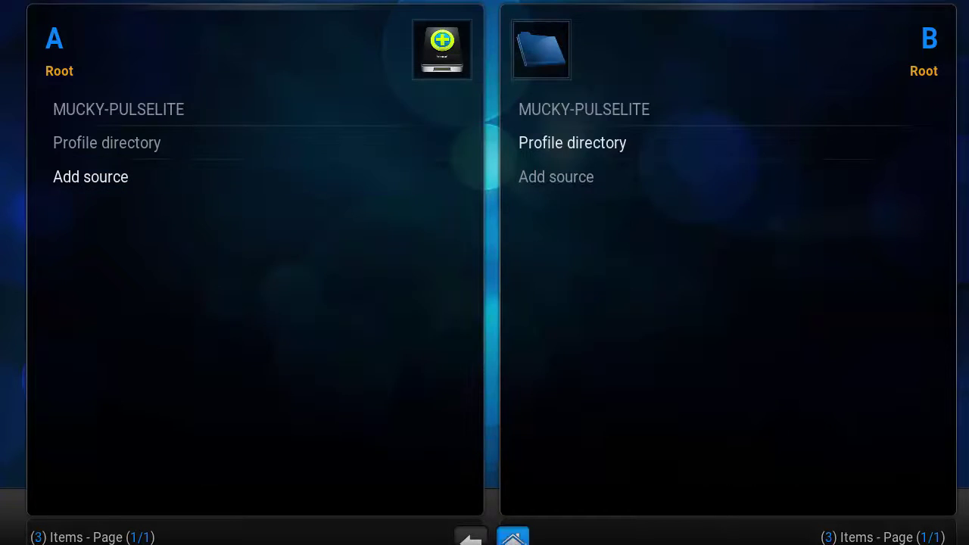
Step: Install the add-on plugin.video.mdwizard-1.1.6.zip from the MUCKY-PULSELITE source
left_click(513, 538)
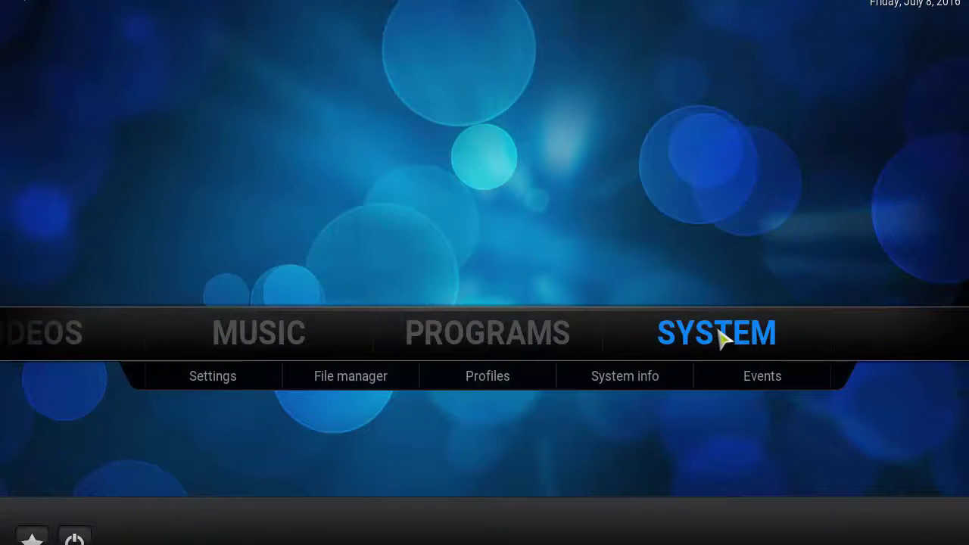
left_click(722, 339)
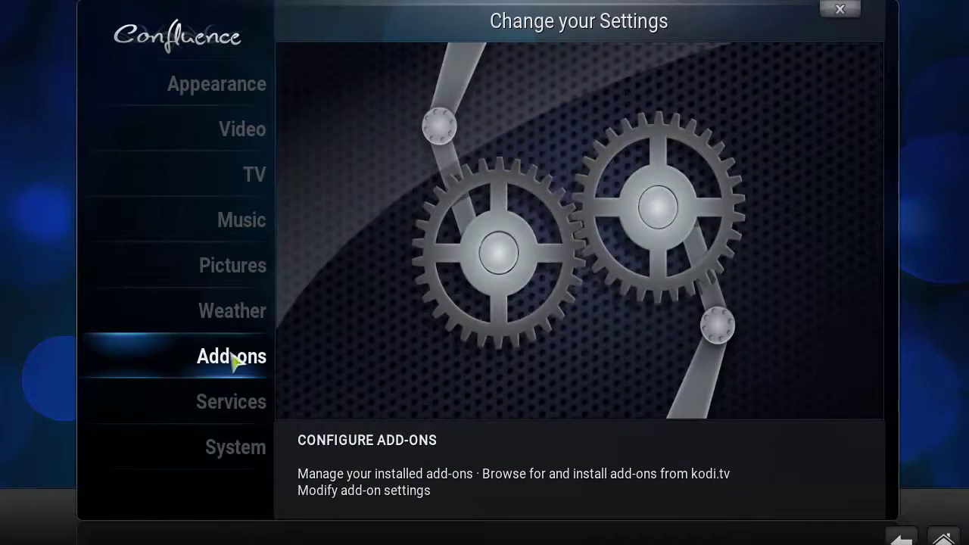
left_click(259, 368)
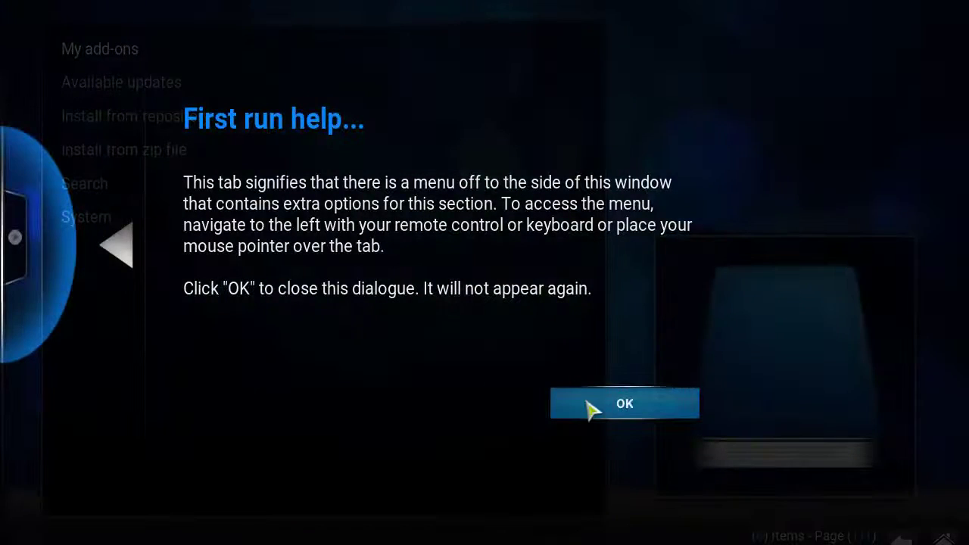
left_click(608, 412)
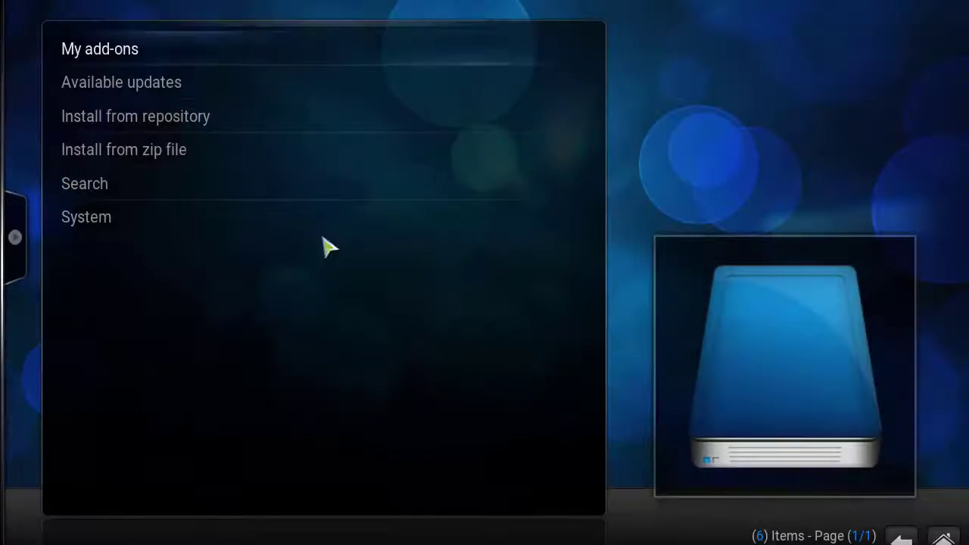
left_click(162, 152)
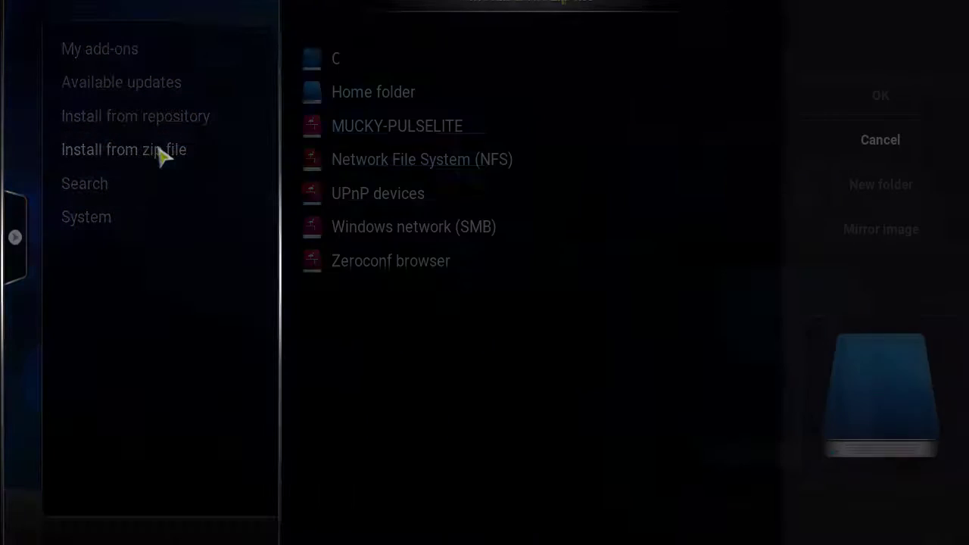
left_click(421, 143)
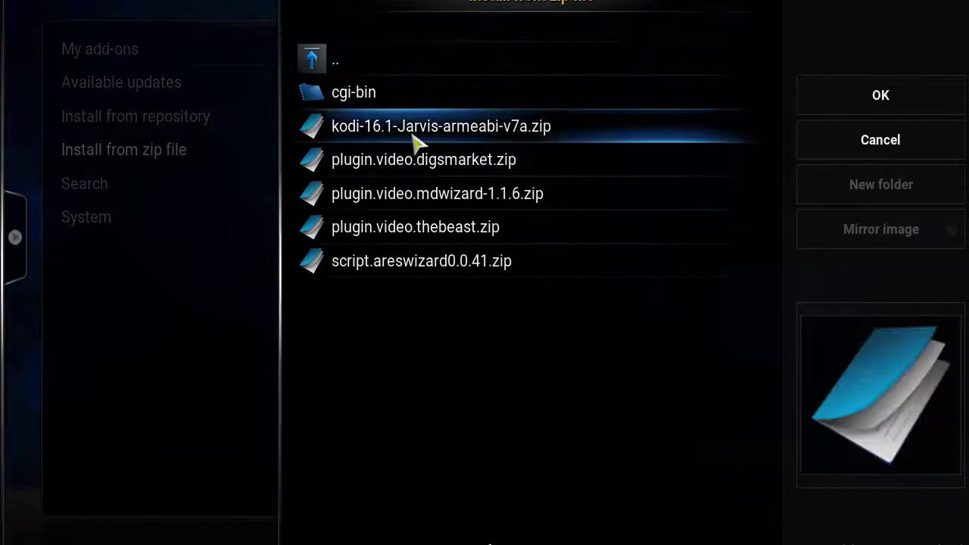
left_click(429, 203)
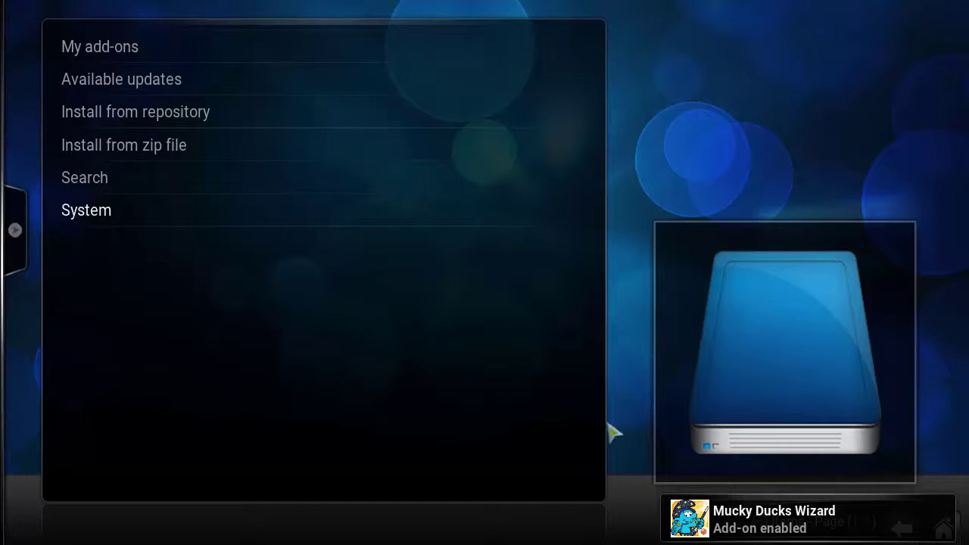
Step: Launch the Mucky Ducks Wizard program add-on and open the Pulse CCM entry in its shared builds
left_click(945, 530)
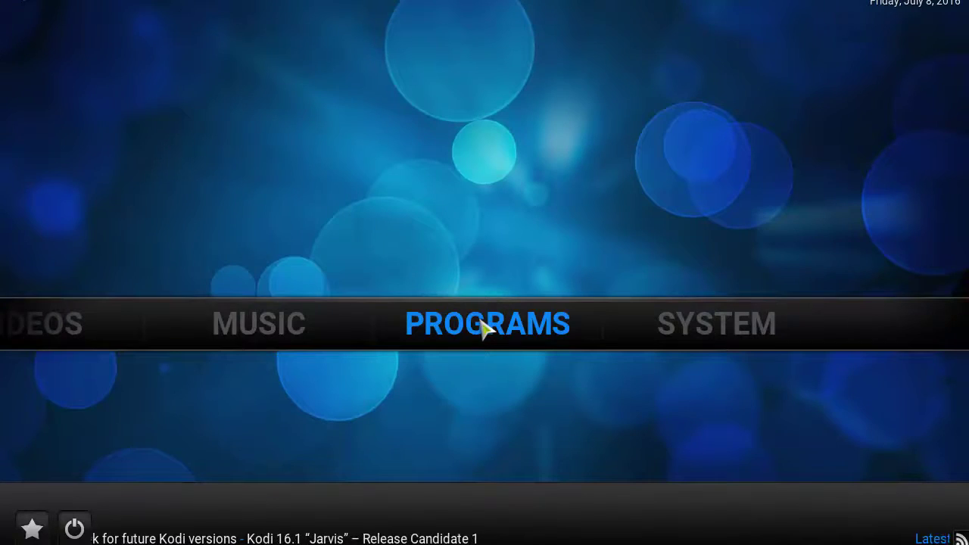
left_click(483, 326)
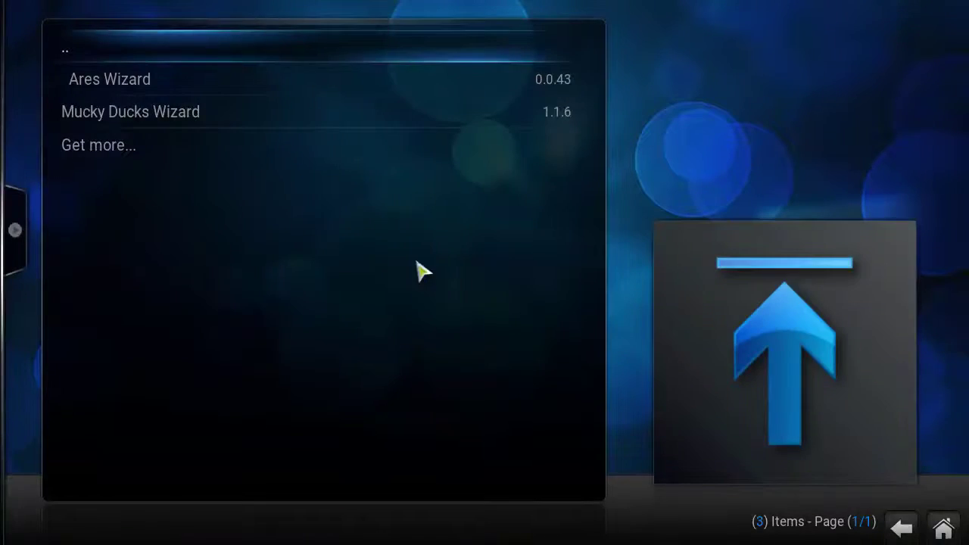
left_click(193, 129)
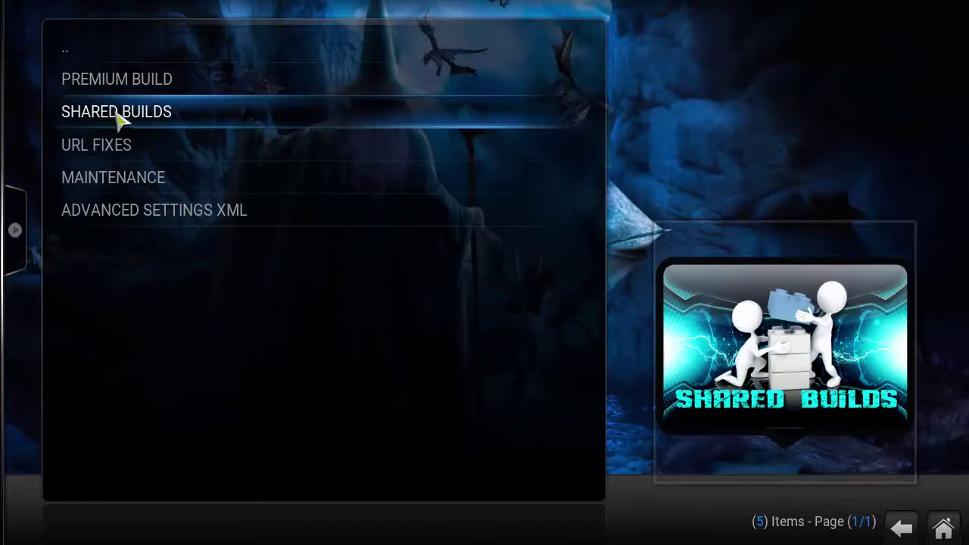
left_click(119, 124)
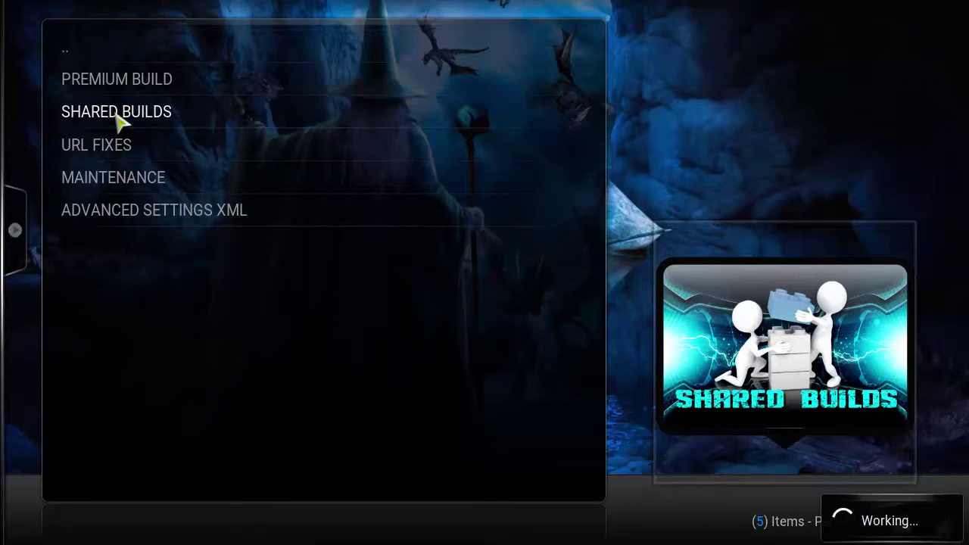
scroll(185, 318, "down", 5)
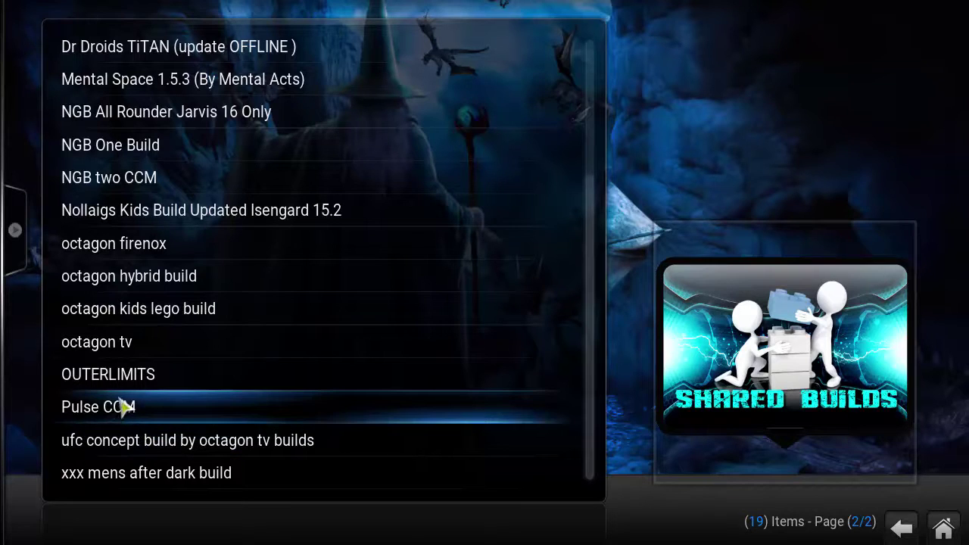
left_click(129, 406)
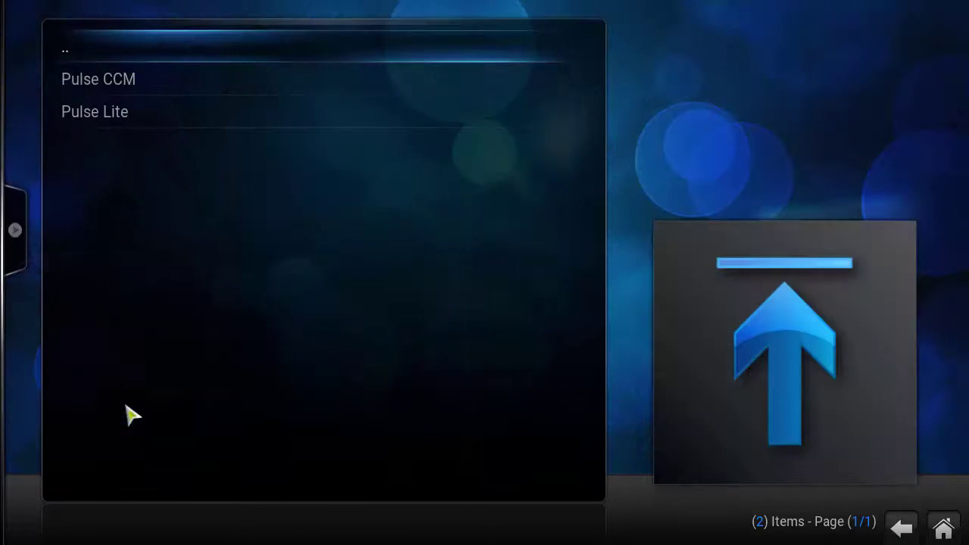
Step: Install the Pulse Lite build and dismiss the wizard's closing notice
left_click(126, 121)
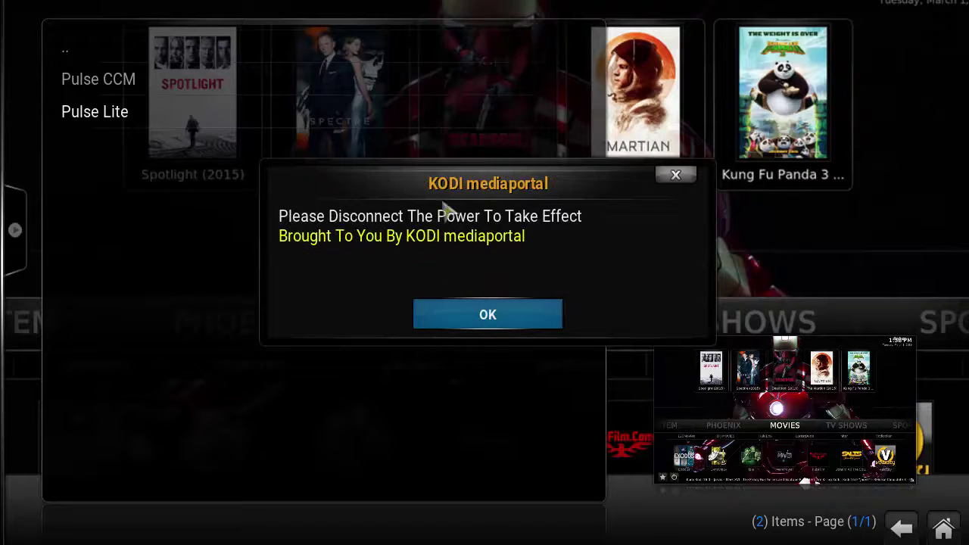
left_click(488, 316)
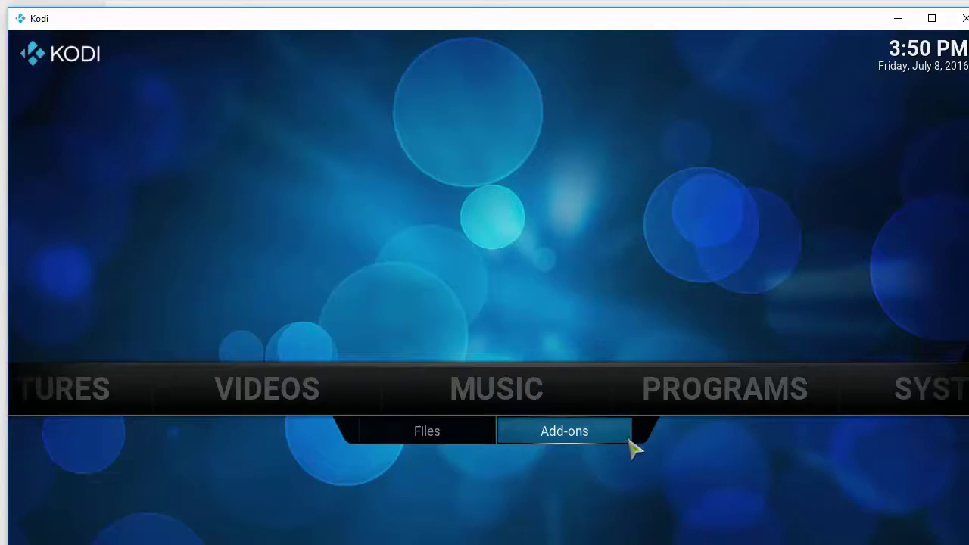
Step: Switch the interface skin to Xonfluence in the appearance settings, keep the change, and close the settings
mouse_move(643, 389)
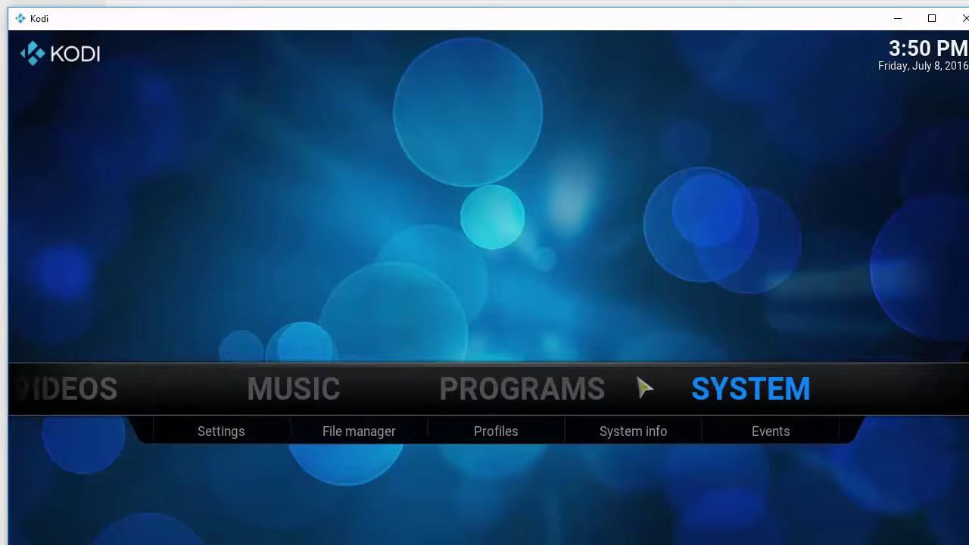
left_click(708, 402)
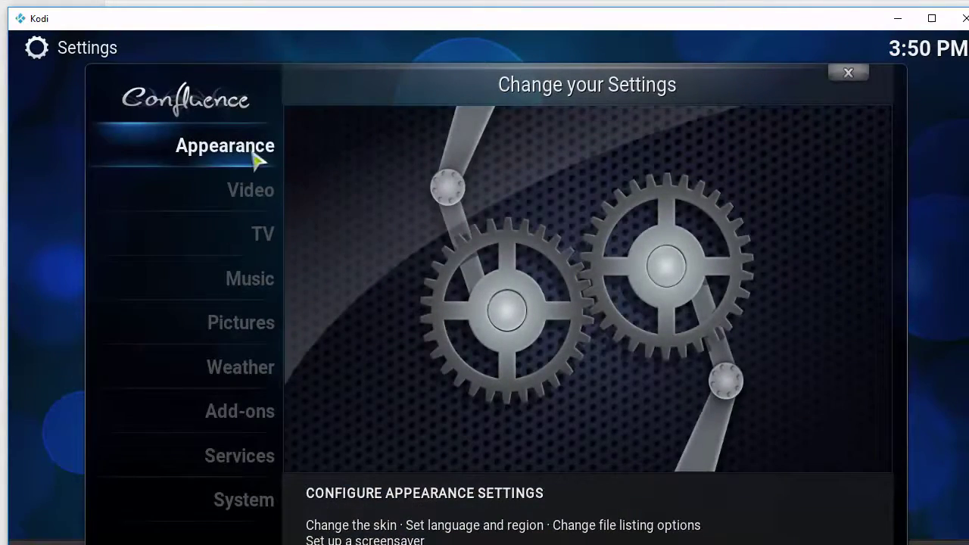
left_click(255, 155)
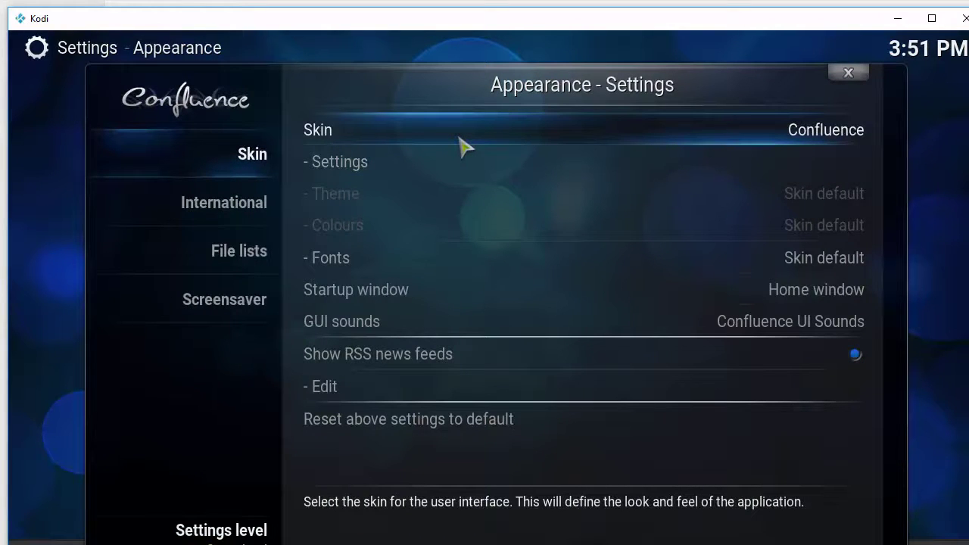
left_click(459, 139)
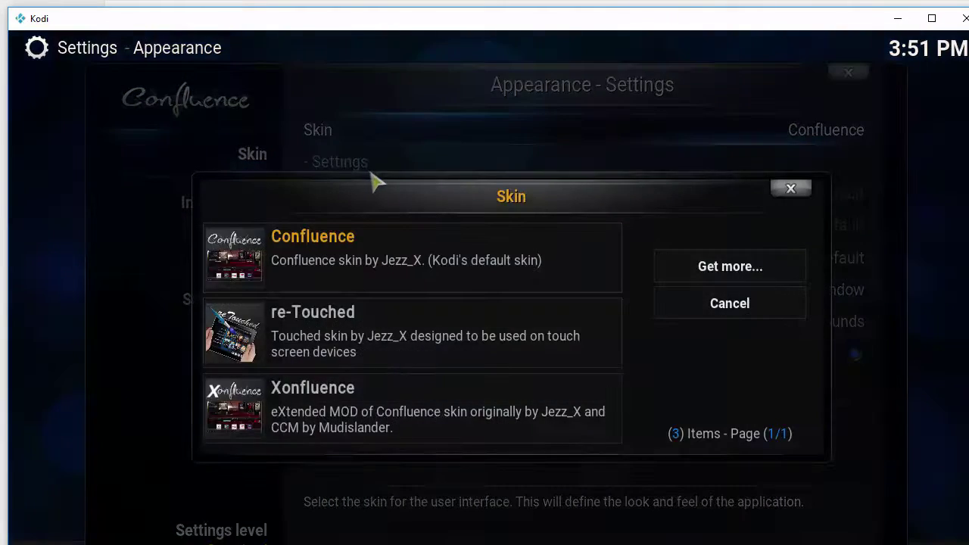
left_click(309, 429)
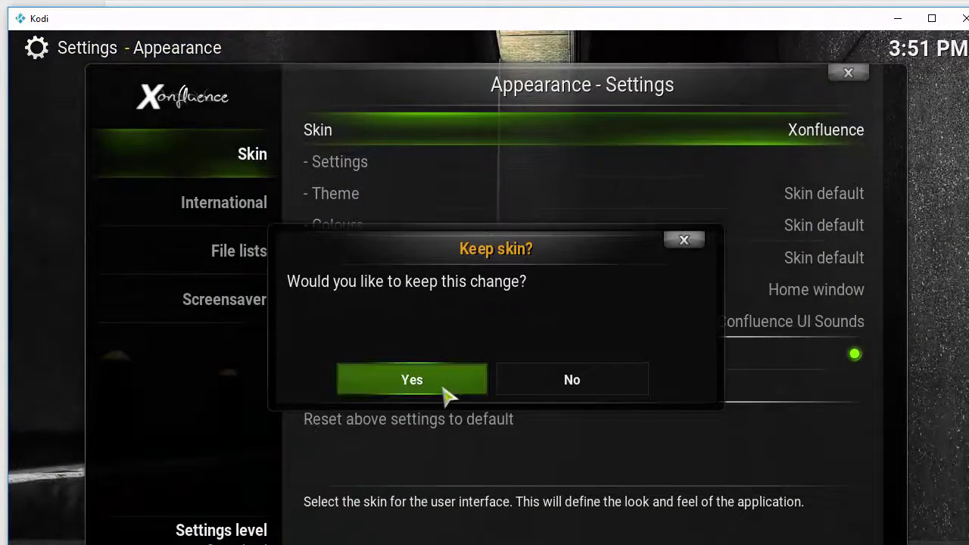
left_click(412, 380)
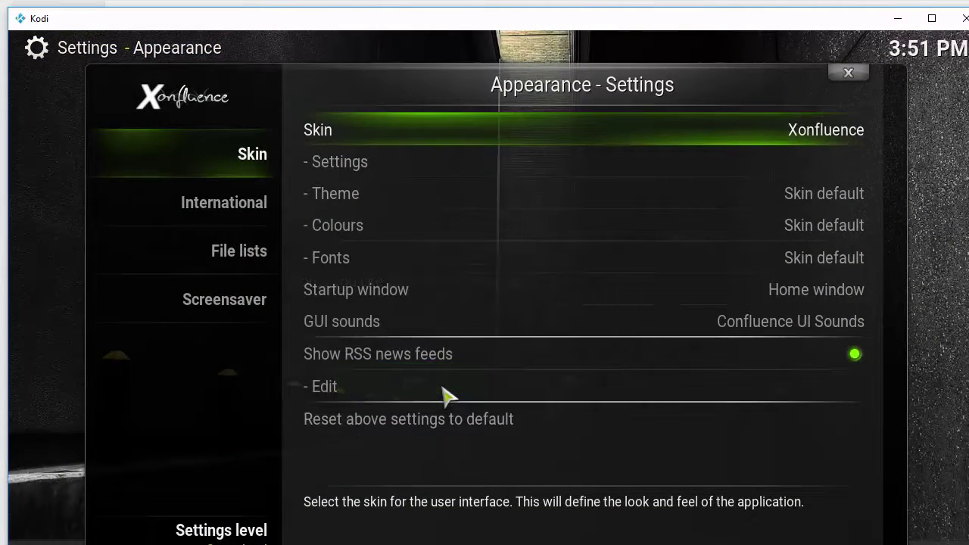
left_click(854, 86)
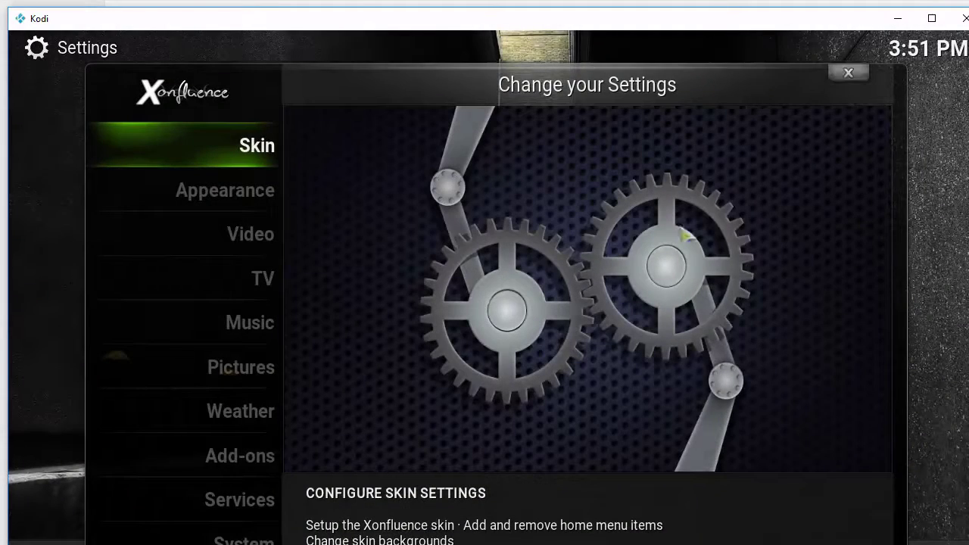
left_click(873, 93)
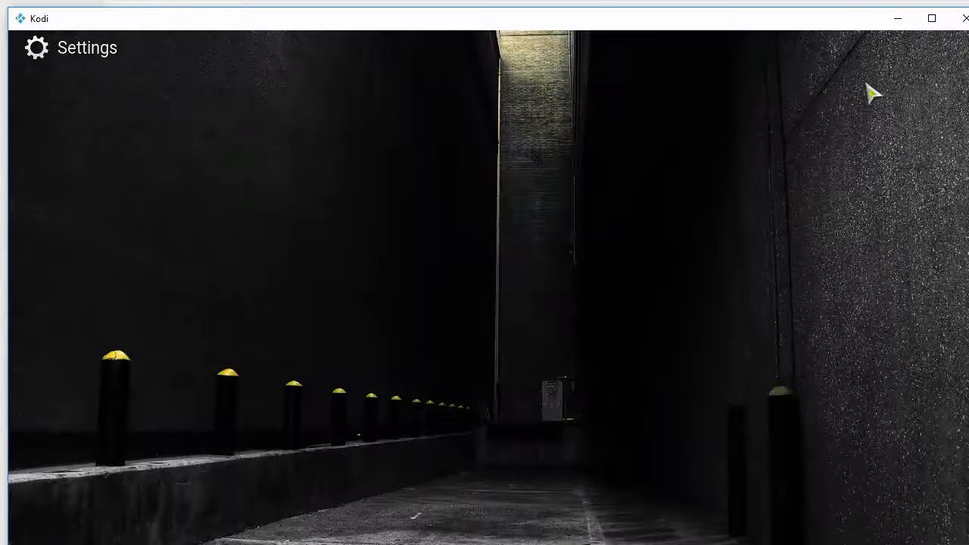